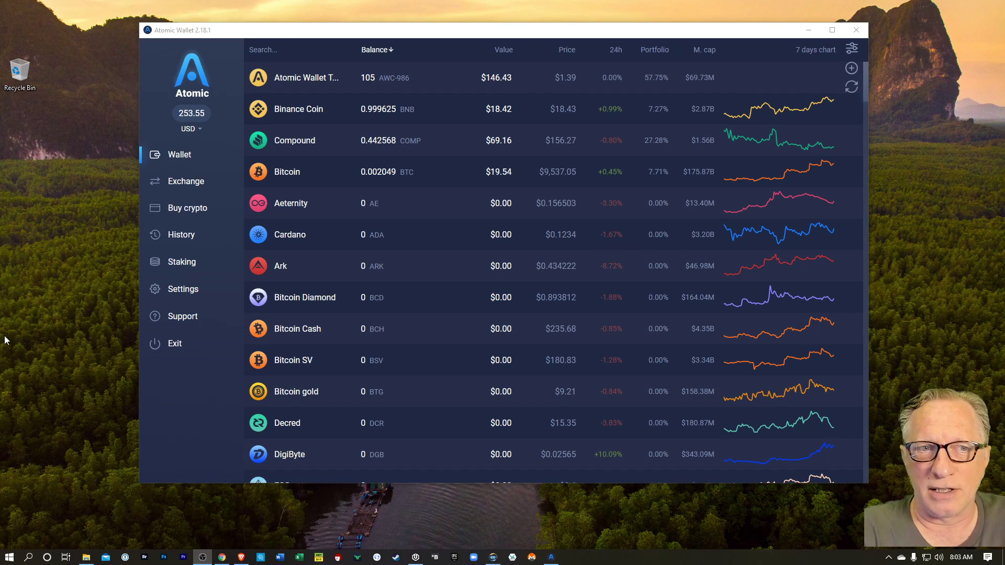
# Step: Look through the wallet's exchange, buy crypto, transaction history and staking pages
pyautogui.click(203, 184)
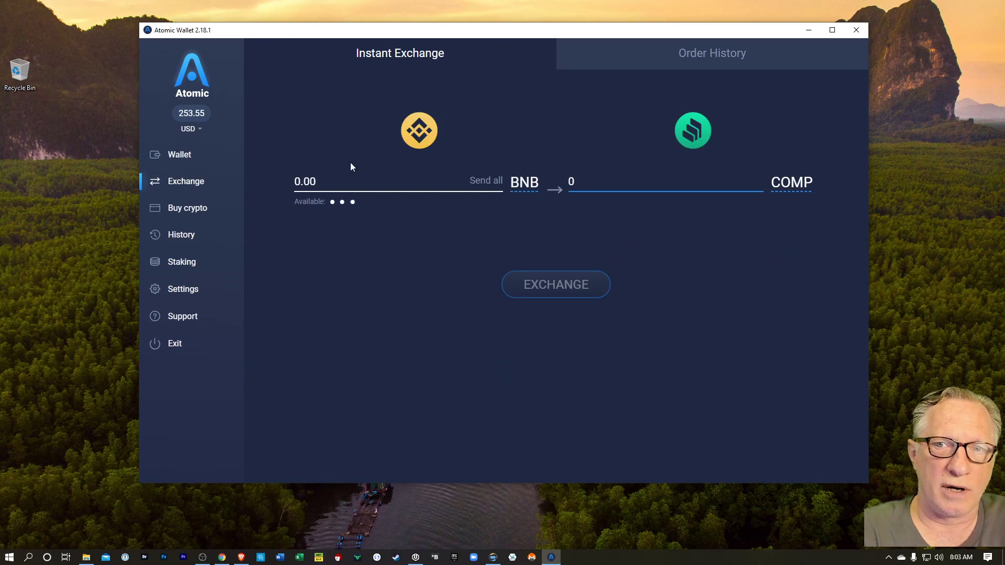
pyautogui.click(182, 215)
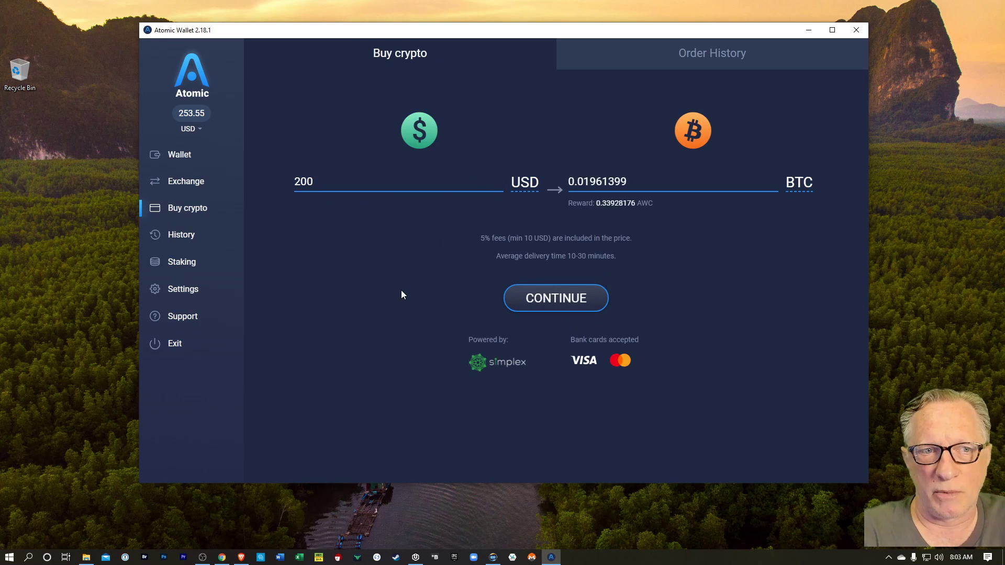
pyautogui.click(180, 237)
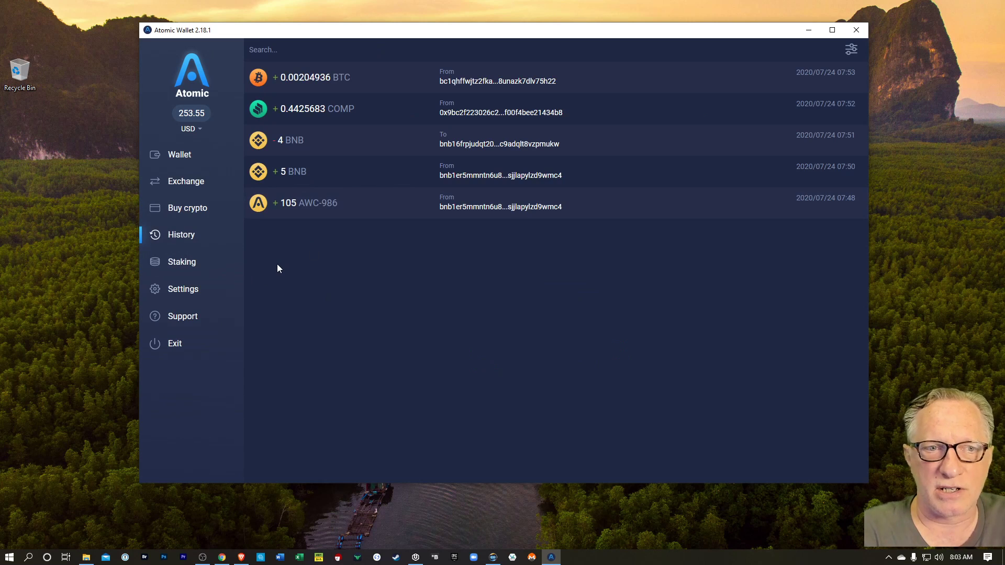
pyautogui.click(174, 265)
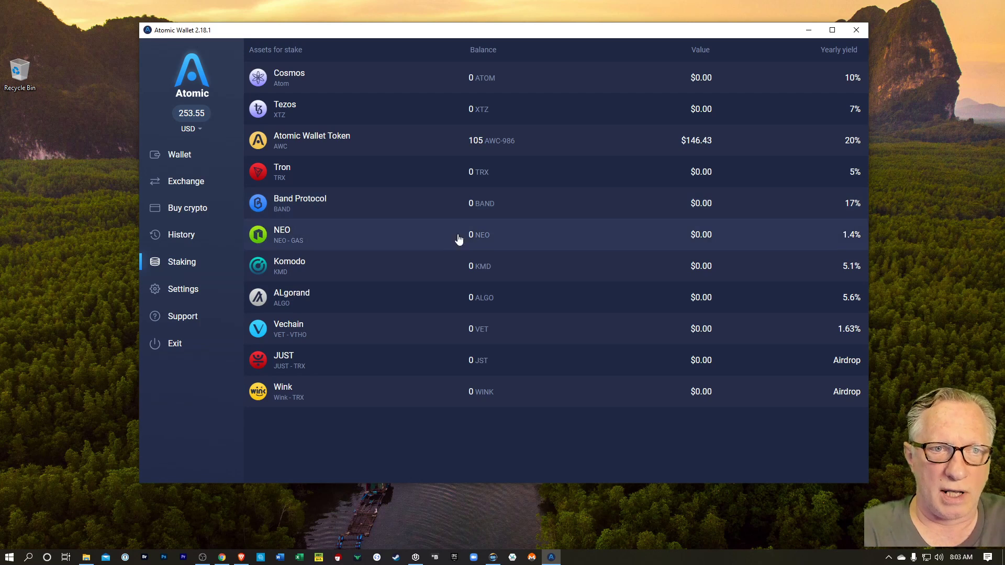
# Step: Search the wallet's assets for "band" and copy the receiving address of the native Band Protocol (BAND) coin
pyautogui.click(196, 154)
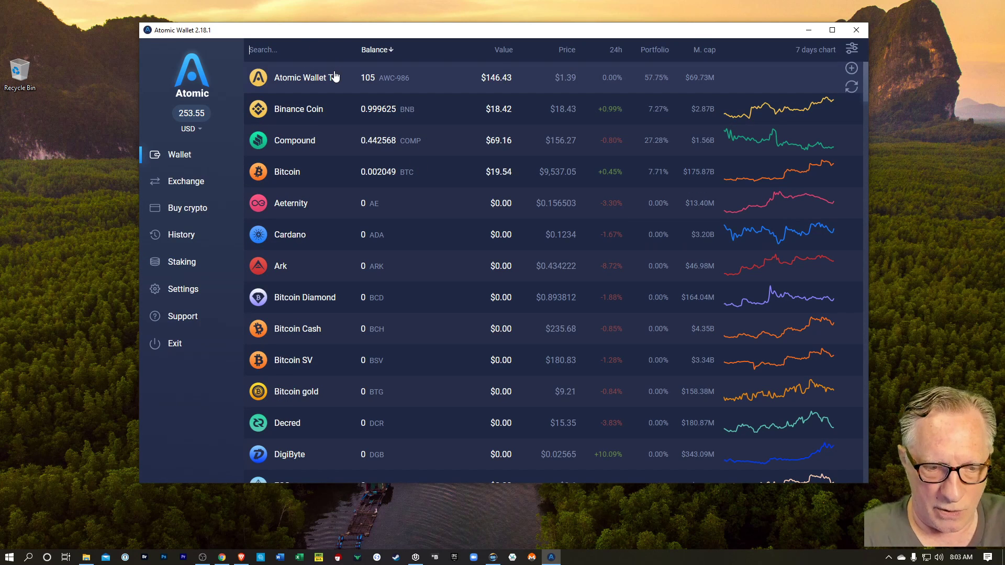
pyautogui.write('band')
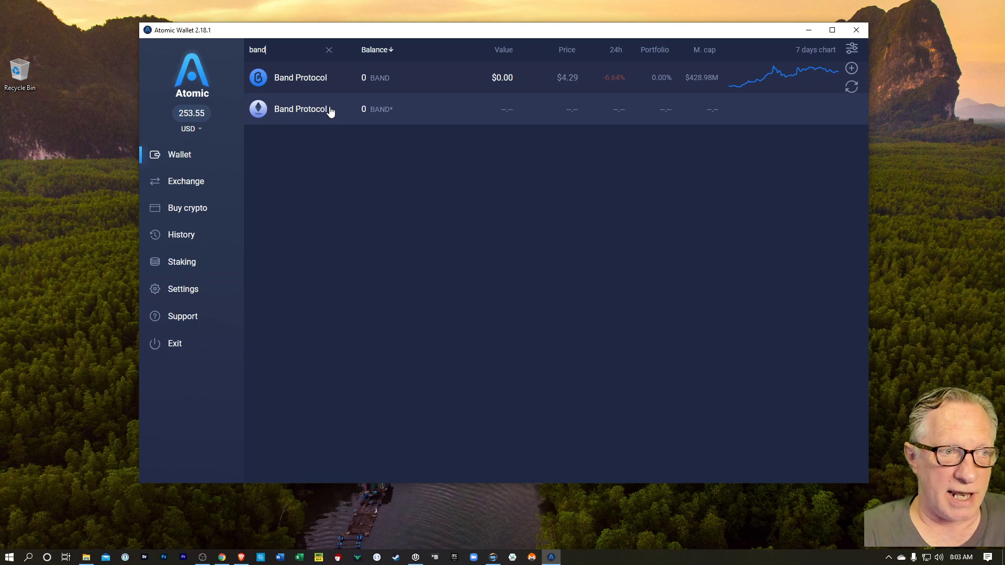
pyautogui.click(318, 84)
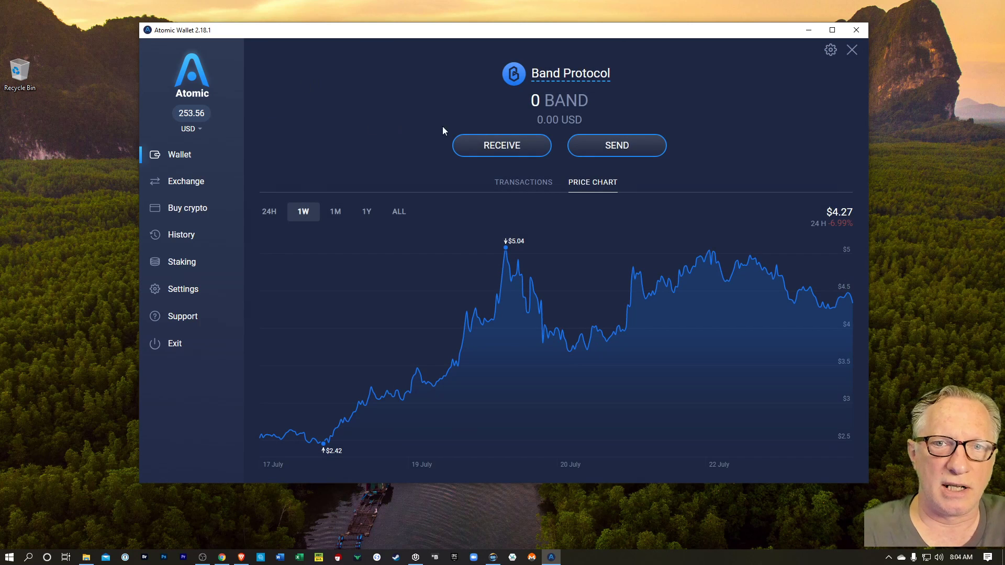
pyautogui.click(500, 151)
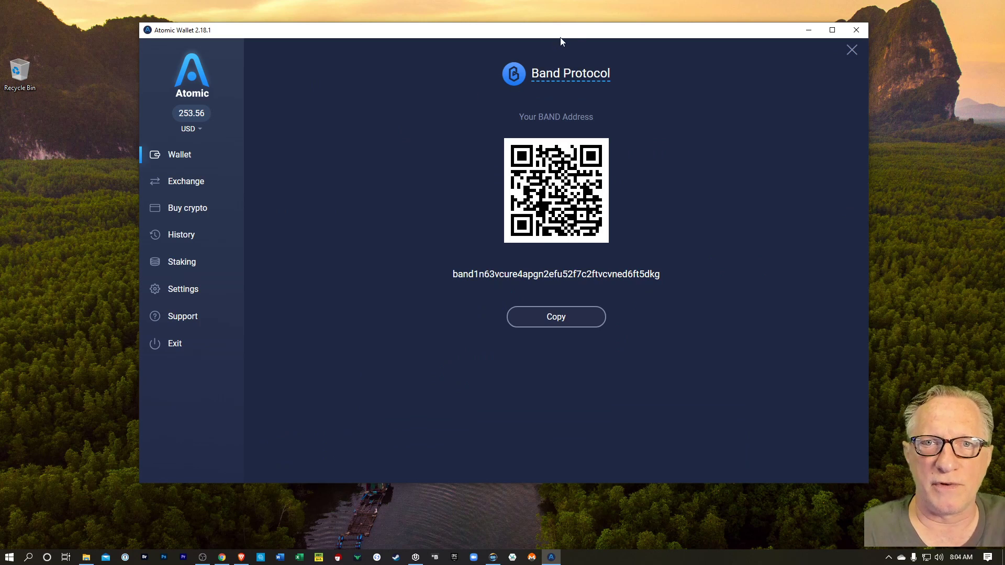
pyautogui.moveTo(573, 35); pyautogui.dragTo(512, 31)
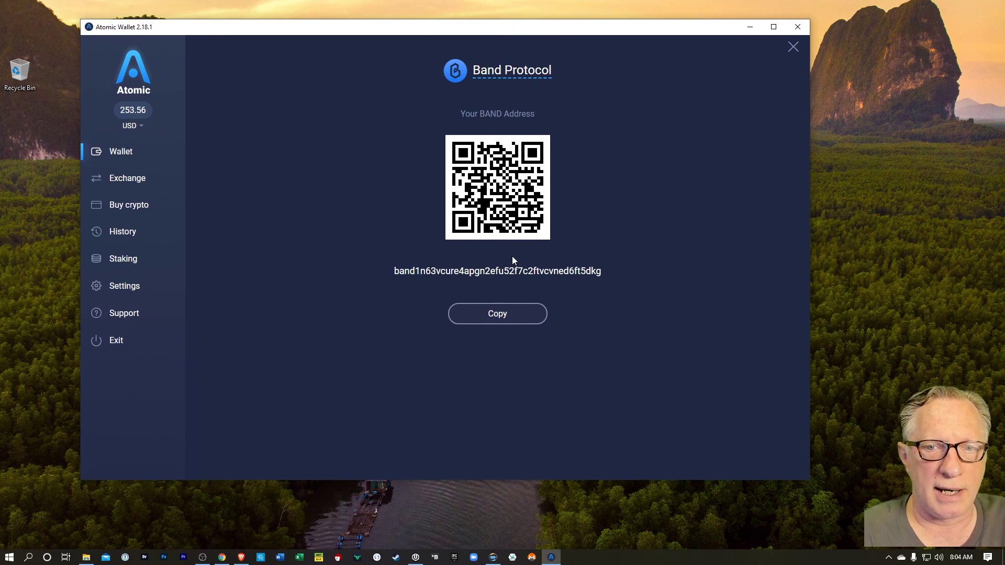
pyautogui.click(497, 314)
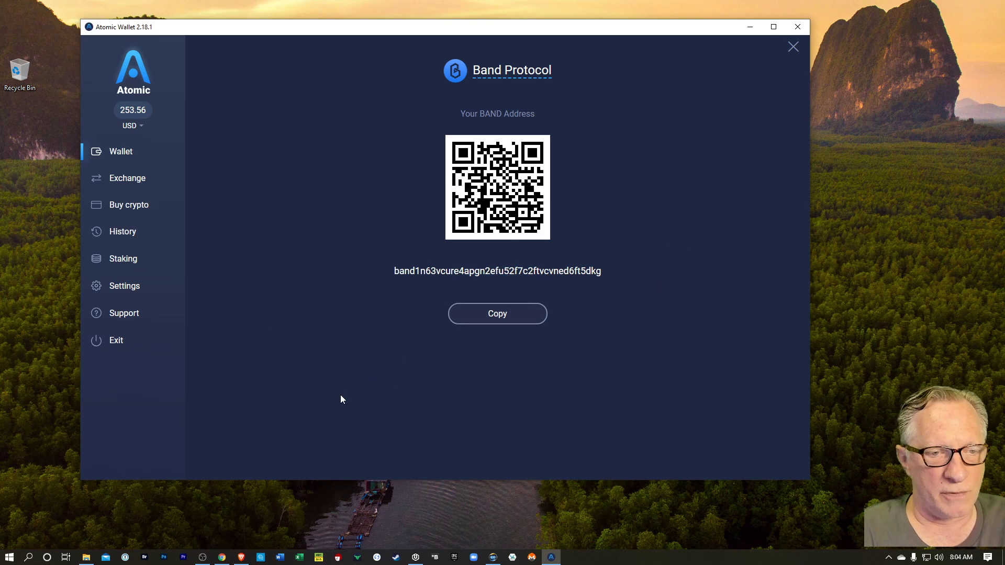
# Step: Switch to Binance in the Brave browser and open the withdrawal page for the spot account from the wallet overview
pyautogui.click(241, 557)
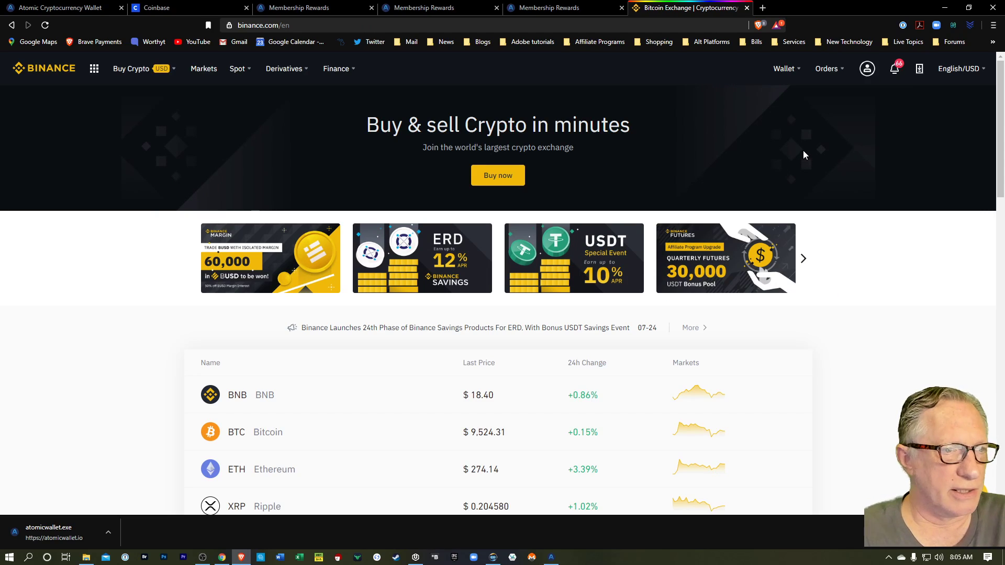
pyautogui.moveTo(784, 74)
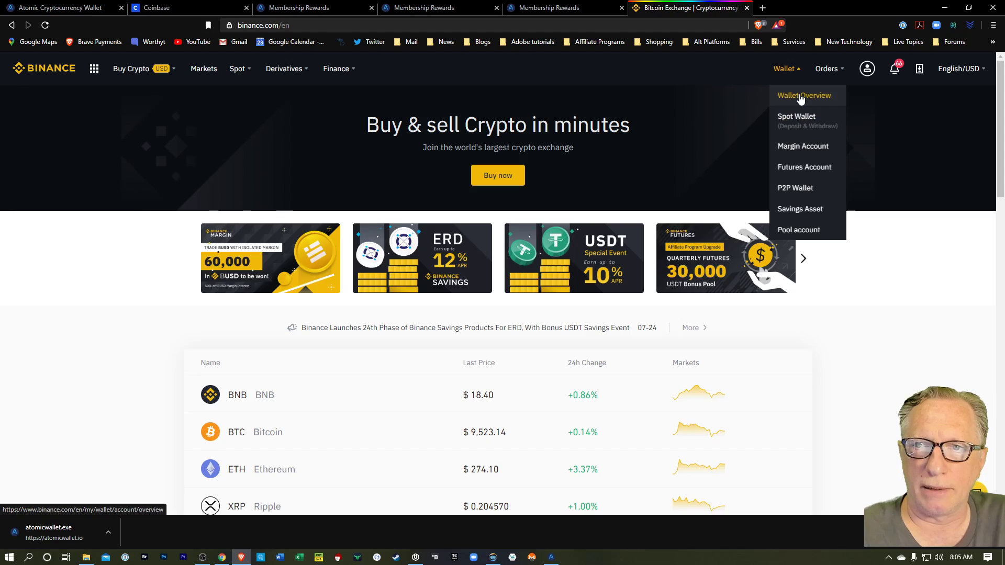
pyautogui.click(802, 96)
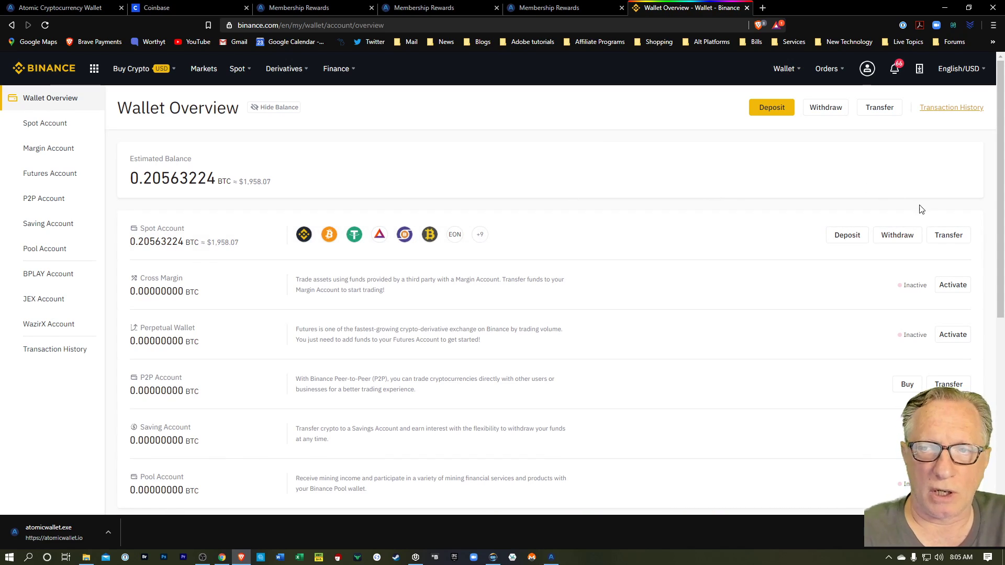
pyautogui.click(897, 236)
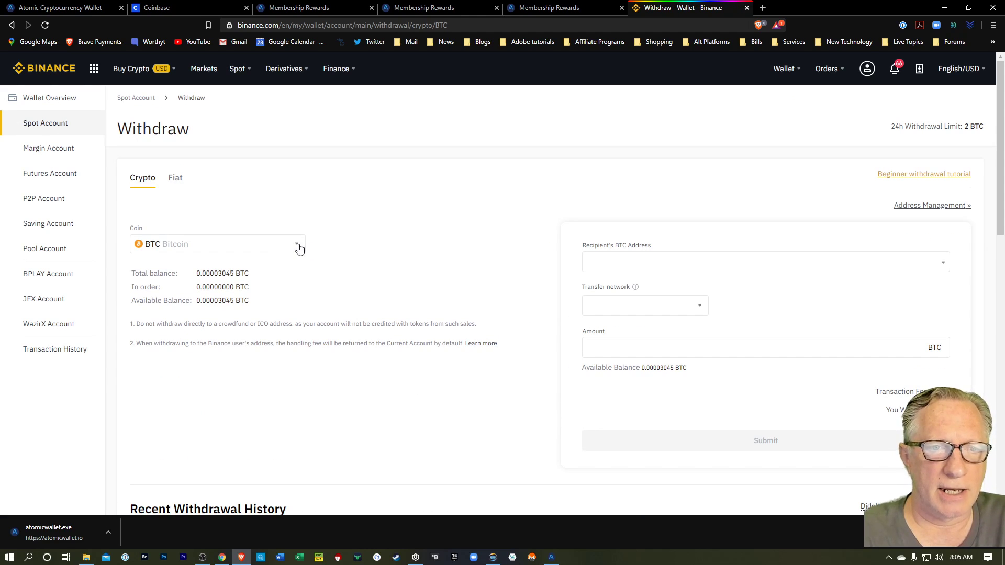
# Step: Search the coins for "ban" and choose BAND as the coin to withdraw
pyautogui.click(298, 245)
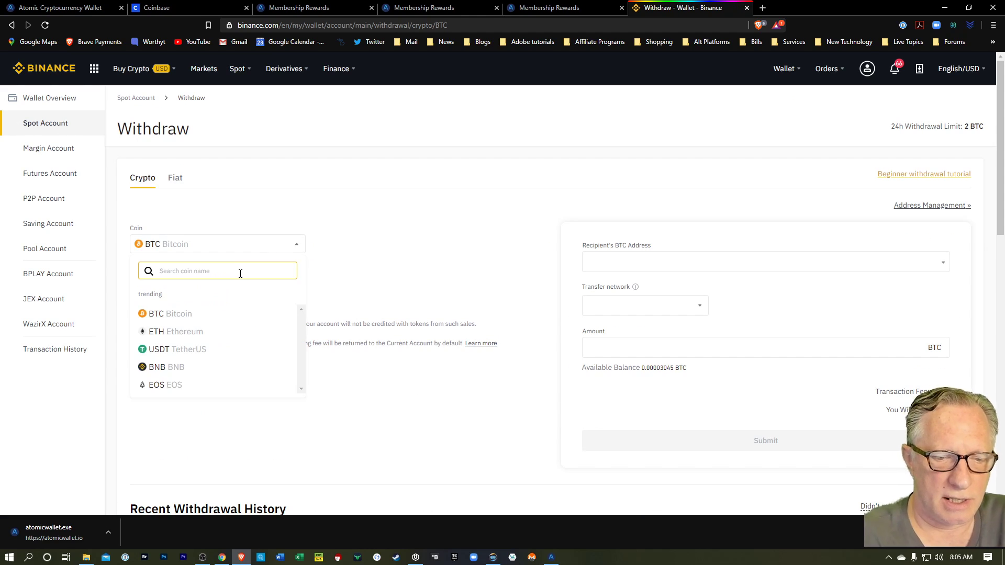
pyautogui.write('ban')
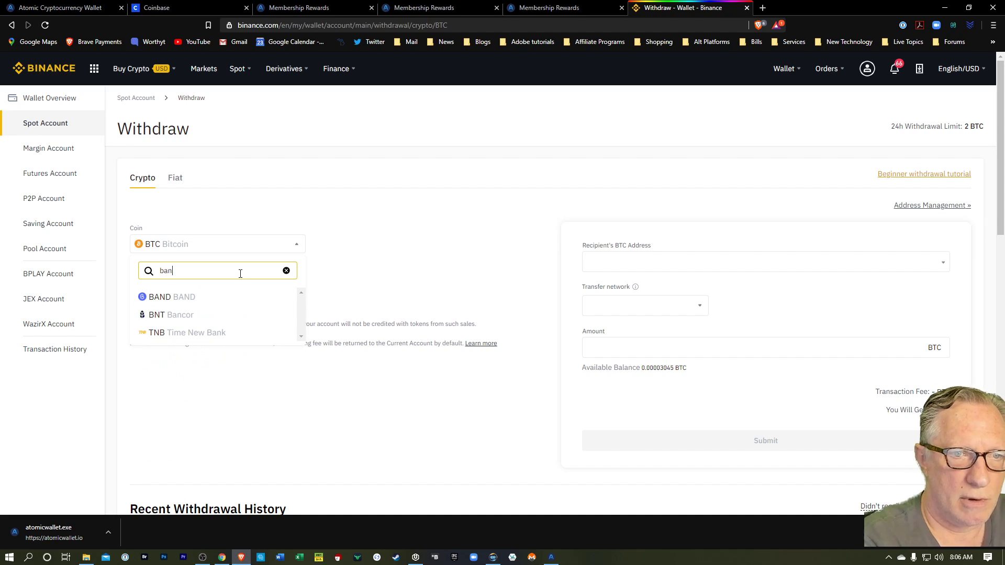
pyautogui.click(177, 298)
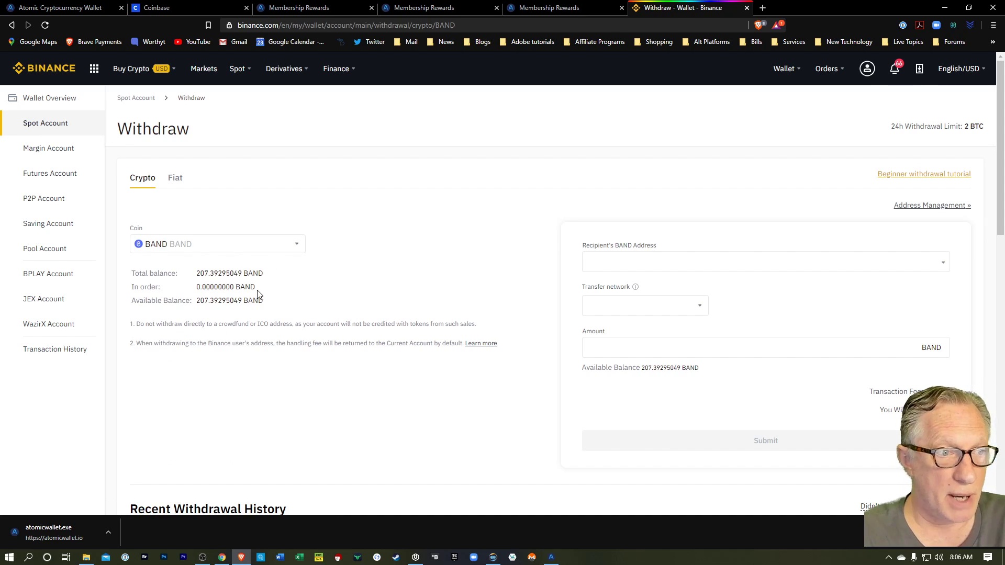
# Step: Paste the copied address as the recipient's BAND address and compare it with the one shown in Atomic Wallet
pyautogui.click(633, 262)
pyautogui.rightClick(597, 262)
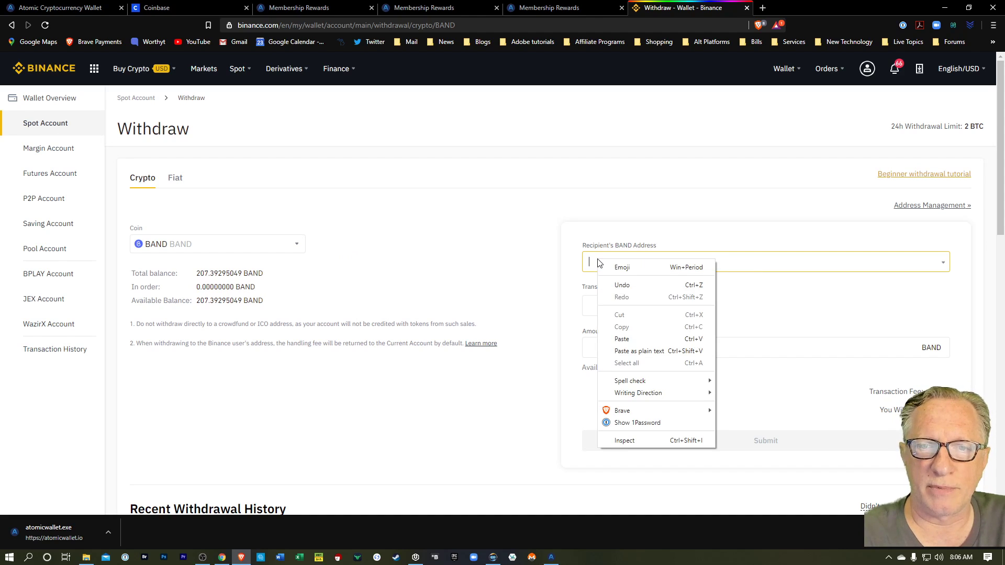
pyautogui.click(622, 339)
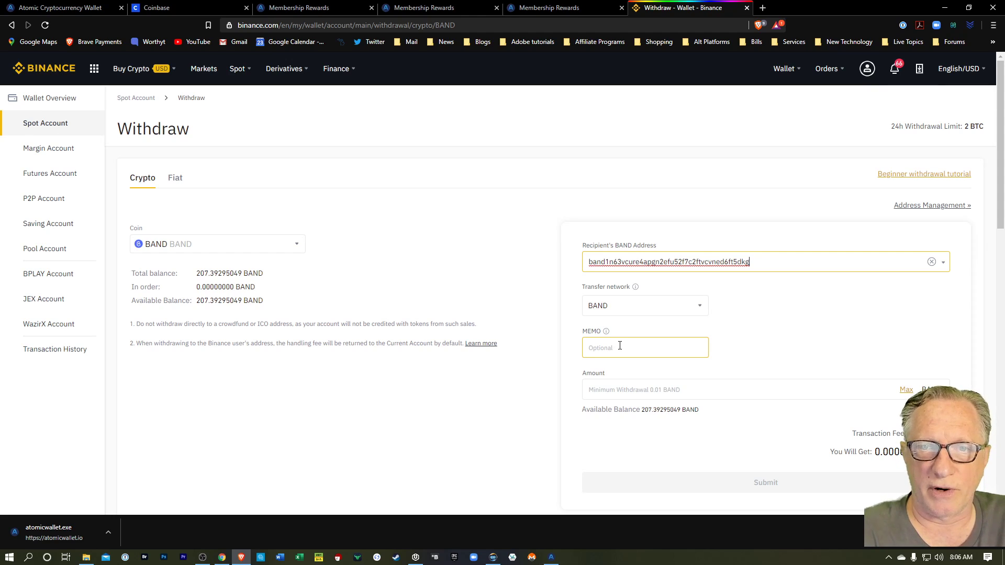
pyautogui.click(551, 557)
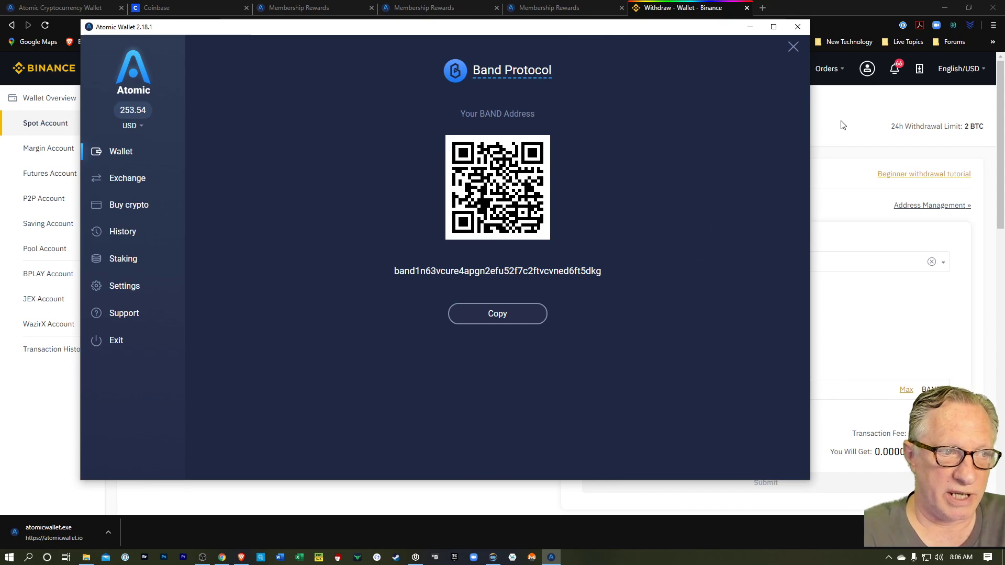
pyautogui.click(826, 121)
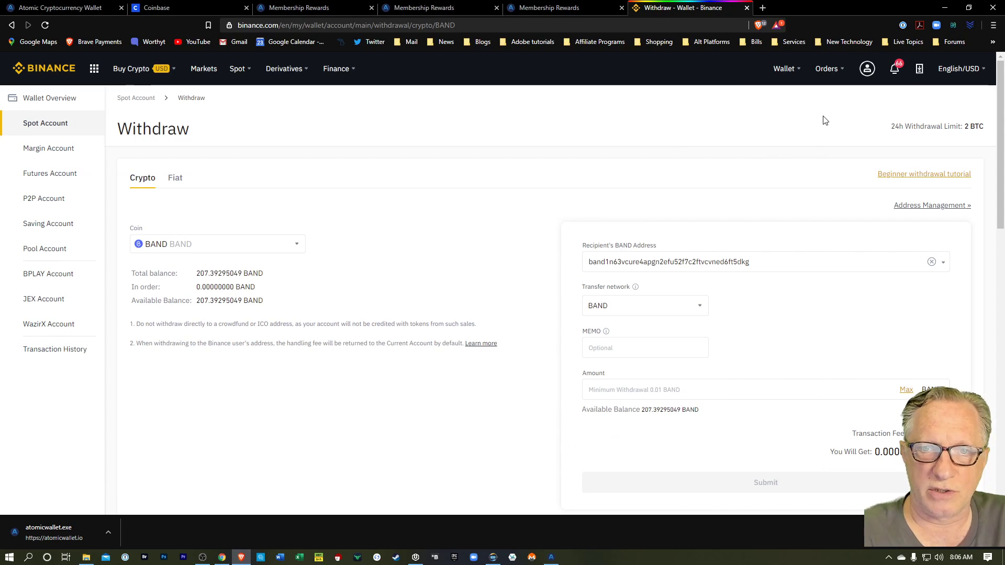
# Step: Set the withdrawal amount to 7 BAND and submit the request, confirming it without a memo tag
pyautogui.click(701, 394)
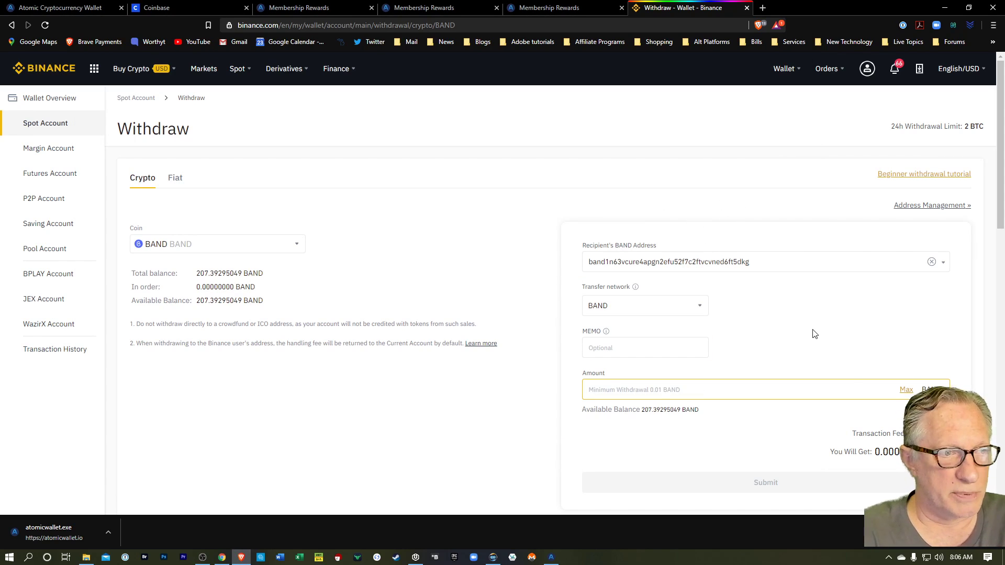
pyautogui.write('7')
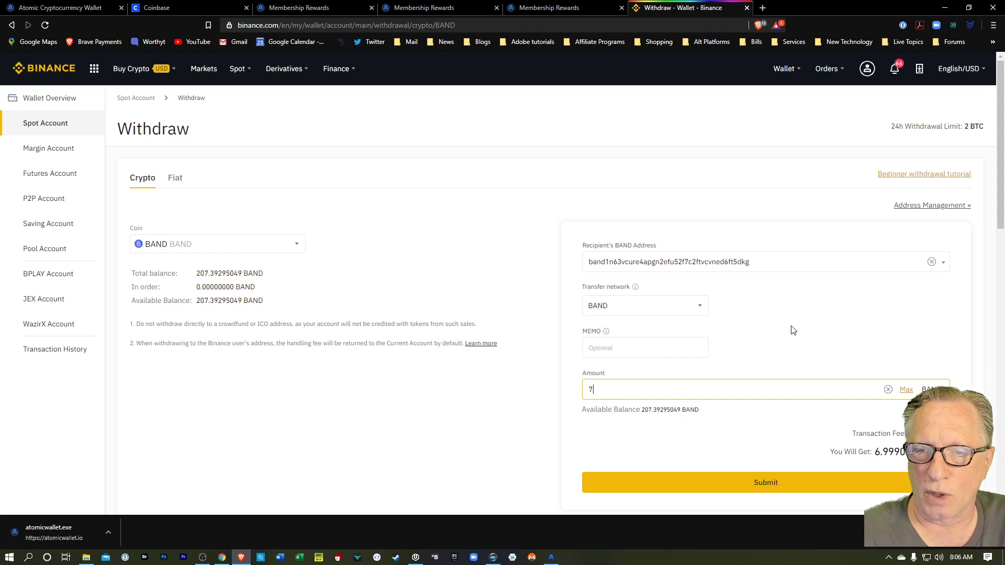
pyautogui.click(779, 486)
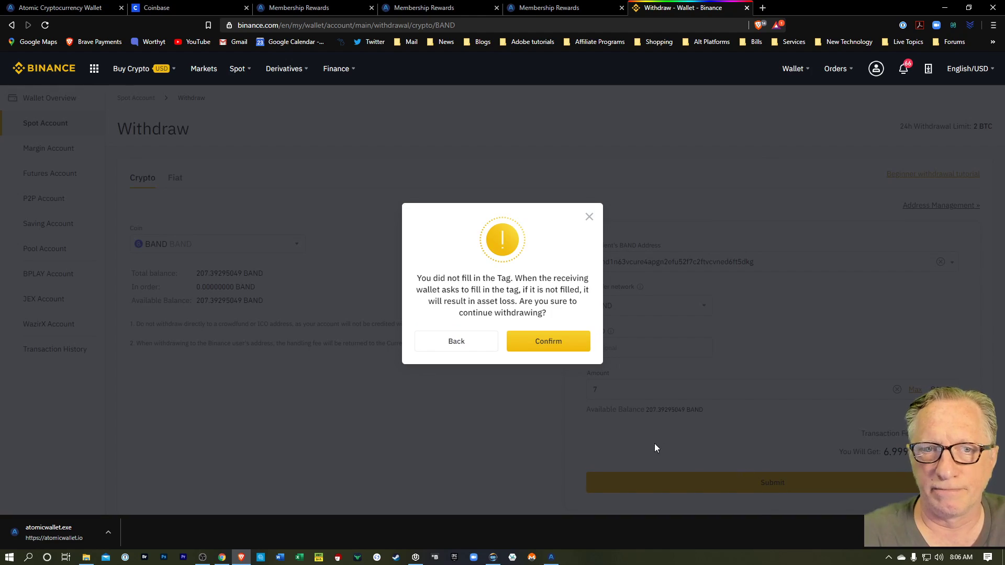
pyautogui.click(546, 345)
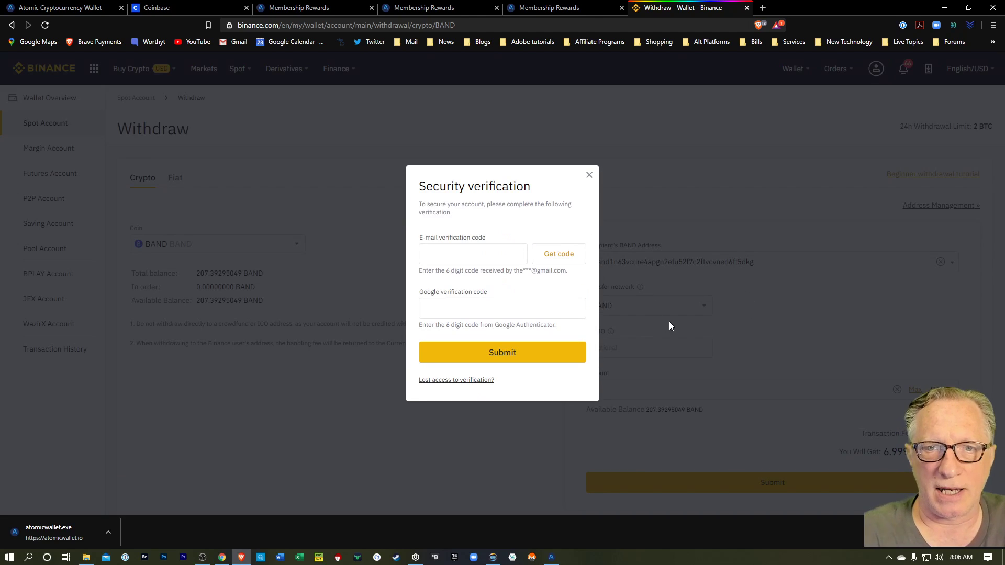
# Step: Request the e-mail verification code for the withdrawal's security verification
pyautogui.click(422, 252)
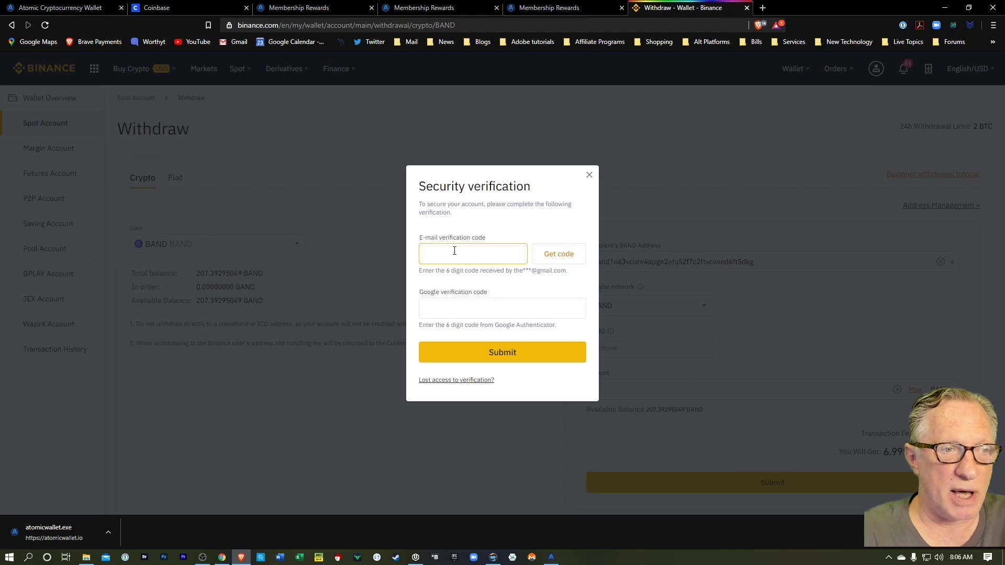
pyautogui.click(450, 312)
pyautogui.click(479, 324)
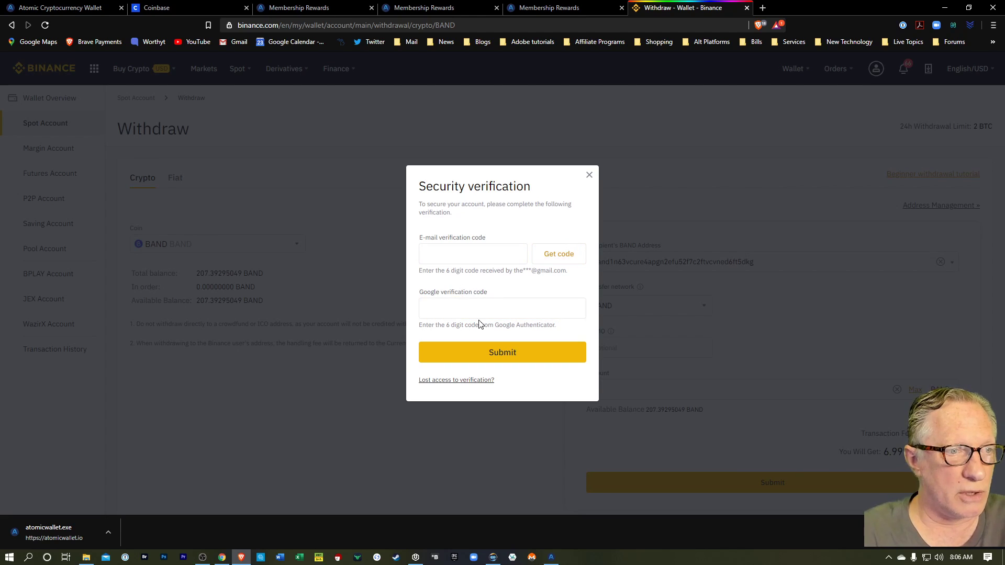
pyautogui.click(559, 256)
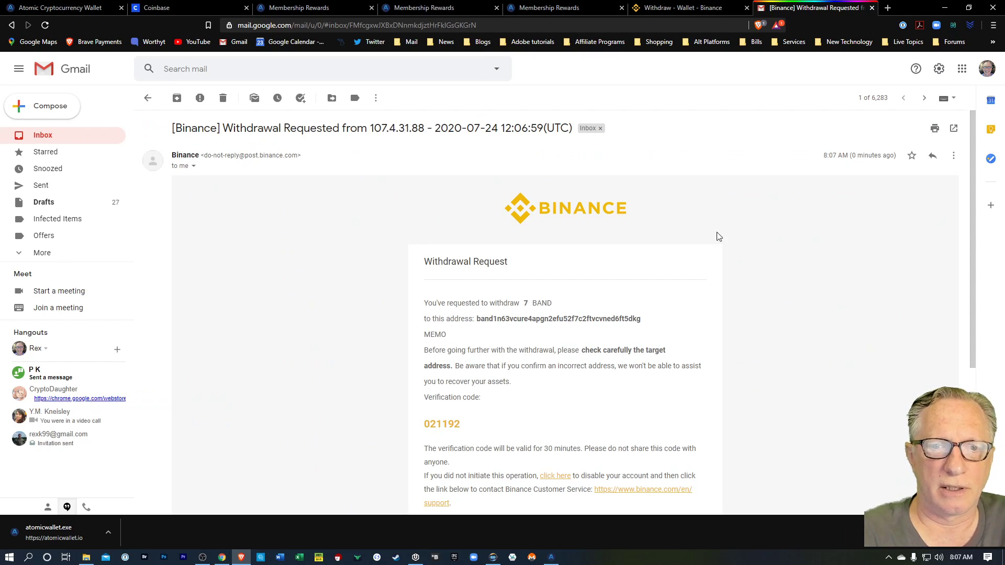
# Step: Copy the verification code from Binance's withdrawal request e-mail in Gmail
pyautogui.scroll(-1, 663, 301)
pyautogui.scroll(-1, 662, 302)
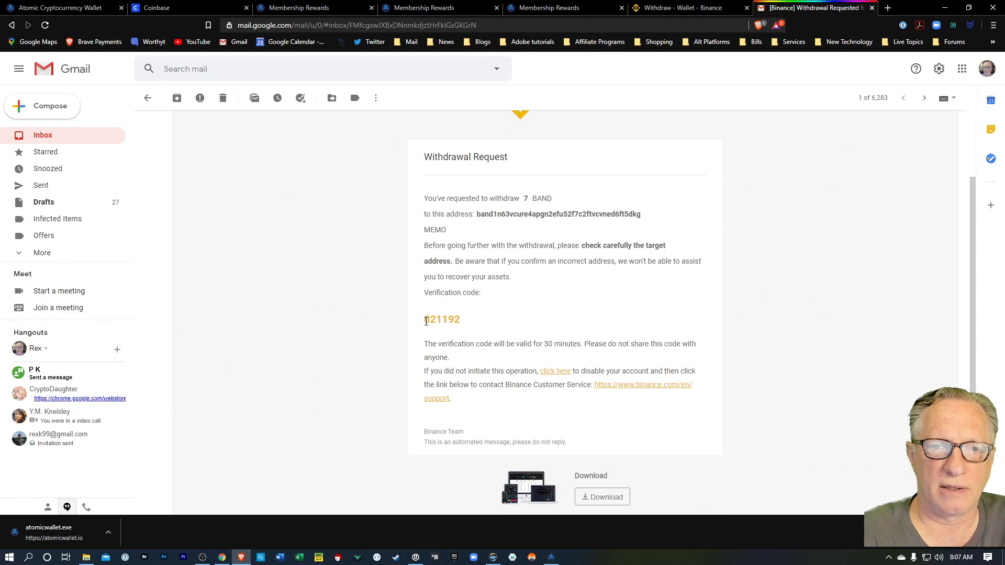
pyautogui.moveTo(426, 322); pyautogui.dragTo(463, 326)
pyautogui.rightClick(461, 325)
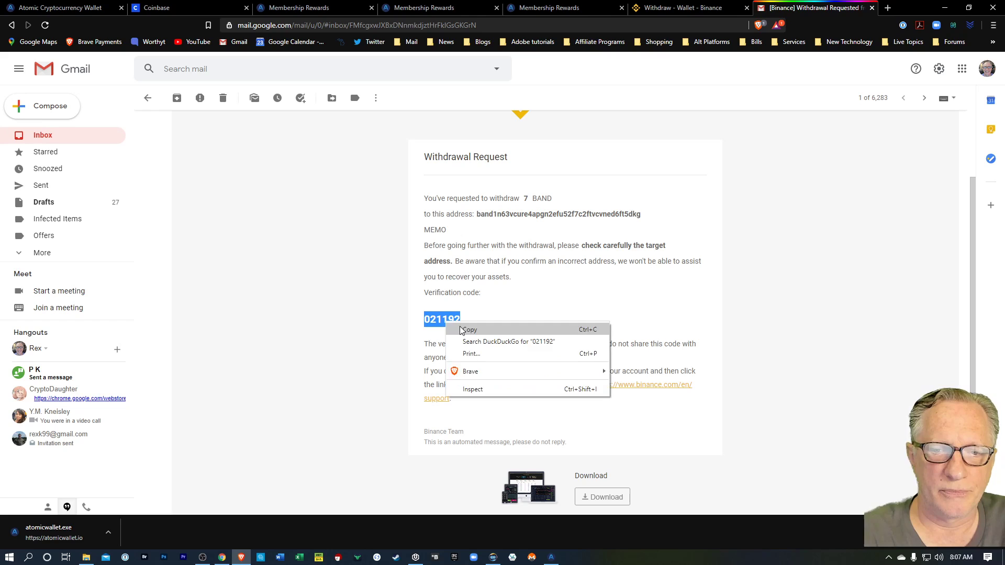
pyautogui.click(461, 331)
# Step: Return to Binance's security verification and paste the copied code as the e-mail verification code
pyautogui.click(675, 7)
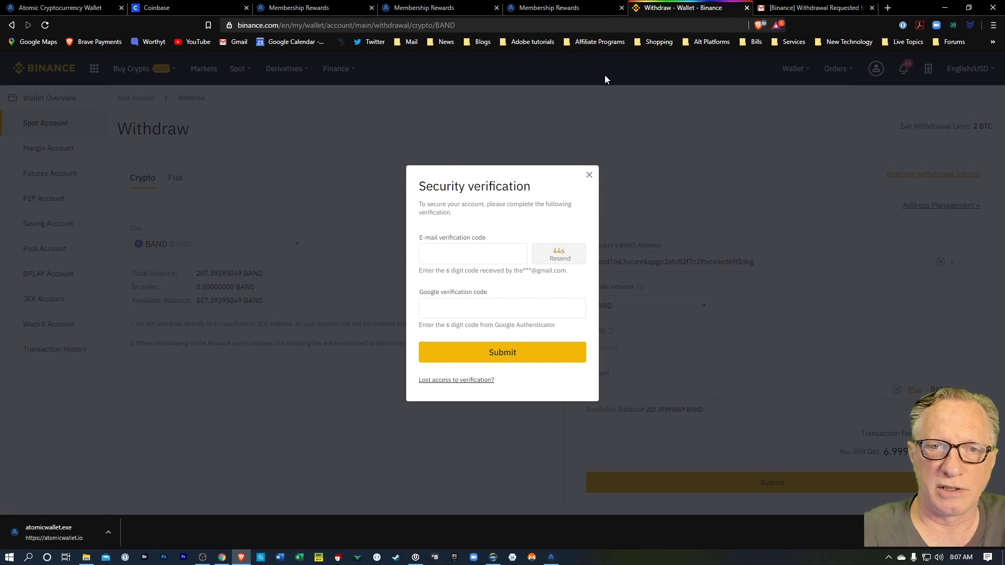
pyautogui.click(432, 257)
pyautogui.rightClick(432, 261)
pyautogui.click(456, 337)
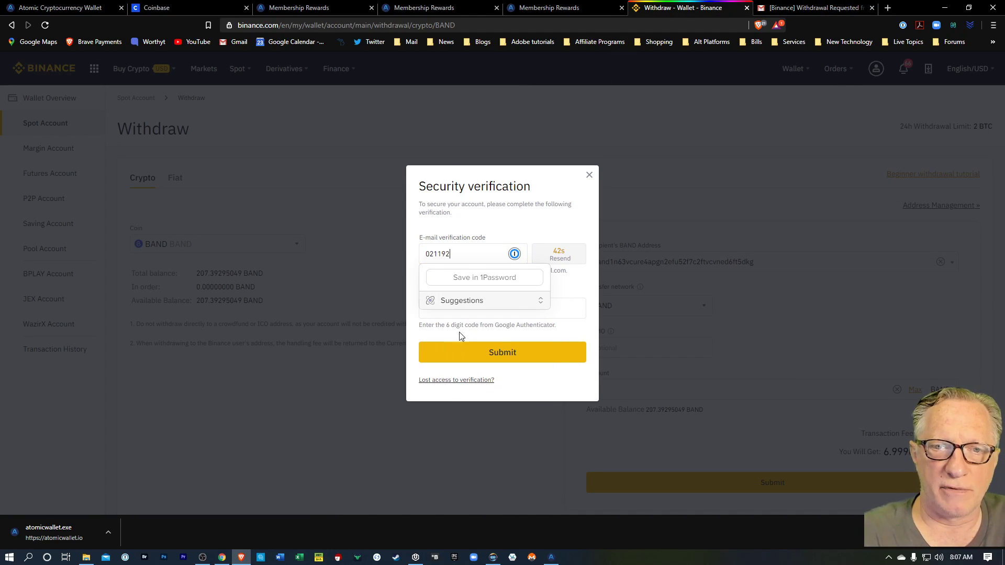
# Step: Enter the Google verification code to submit the withdrawal, and open the withdrawal history
pyautogui.click(560, 312)
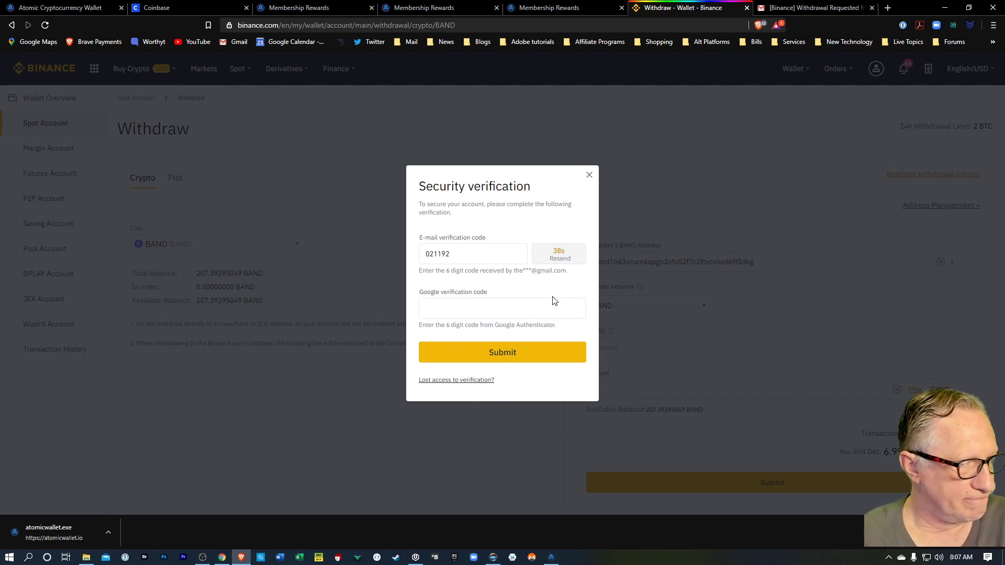
pyautogui.hotkey('ctrl', 'v')
pyautogui.click(488, 357)
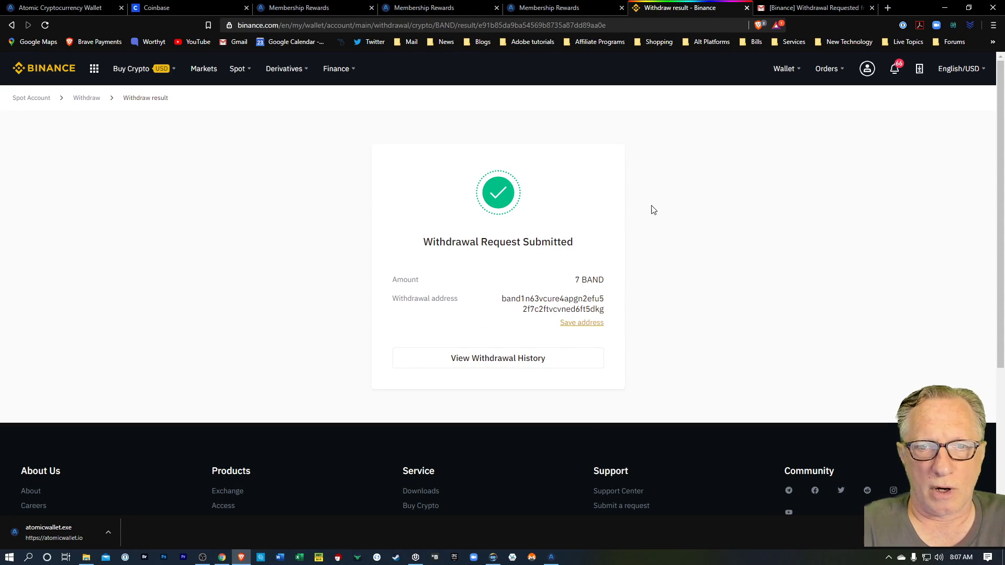
pyautogui.click(497, 363)
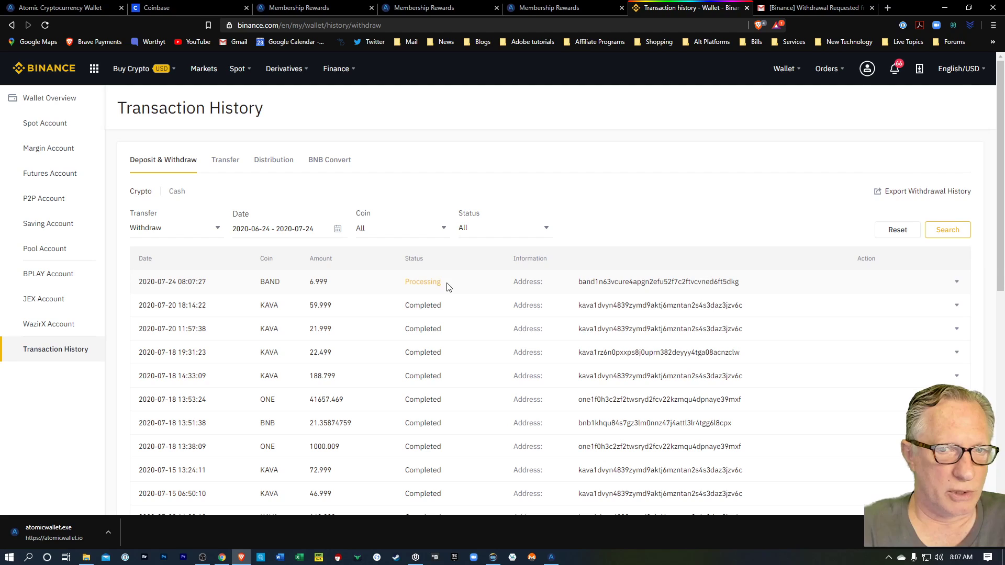
# Step: Switch to Atomic Wallet, view the Band Protocol balance, and open the Band Protocol staking page
pyautogui.click(946, 10)
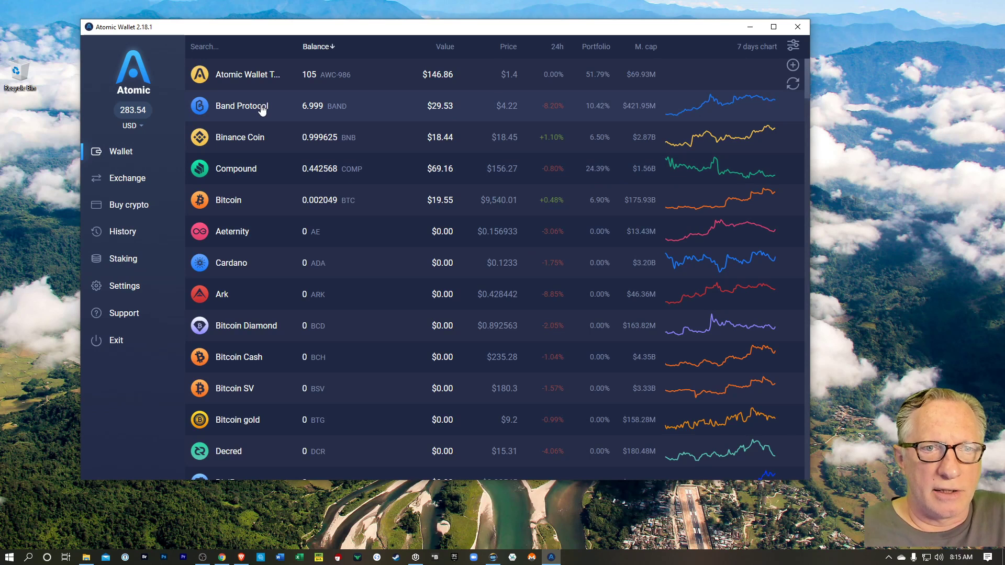
pyautogui.click(262, 107)
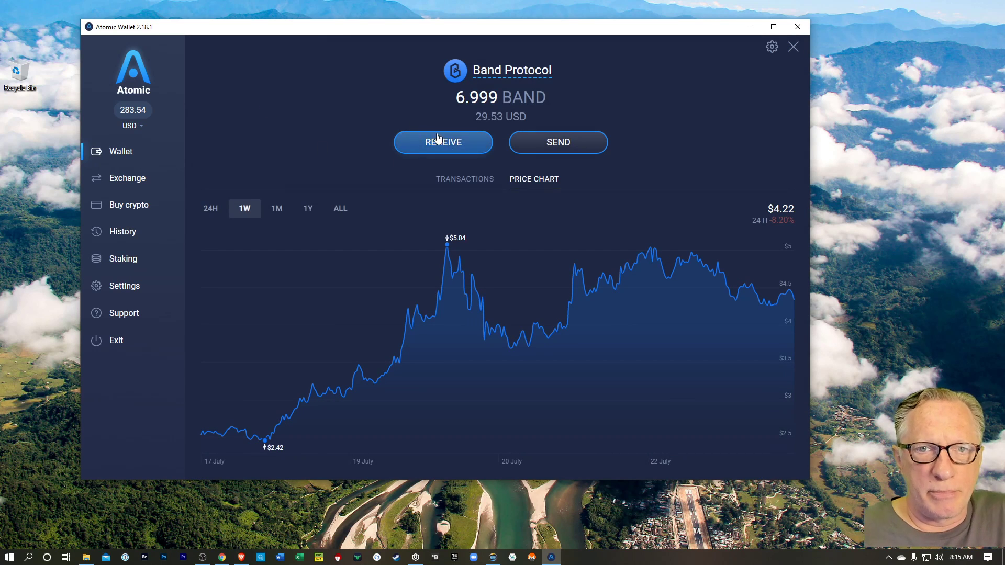
pyautogui.click(122, 264)
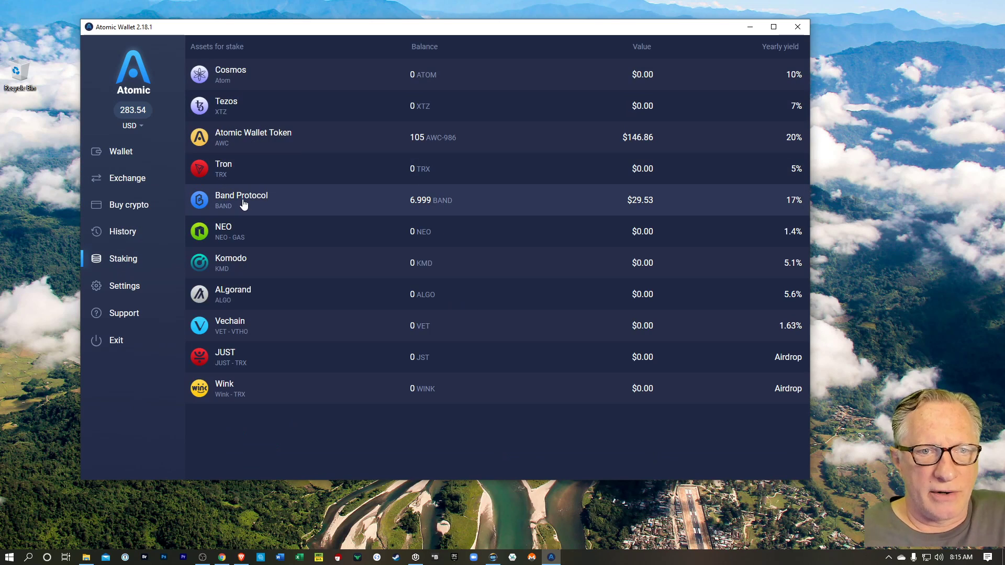
pyautogui.click(276, 202)
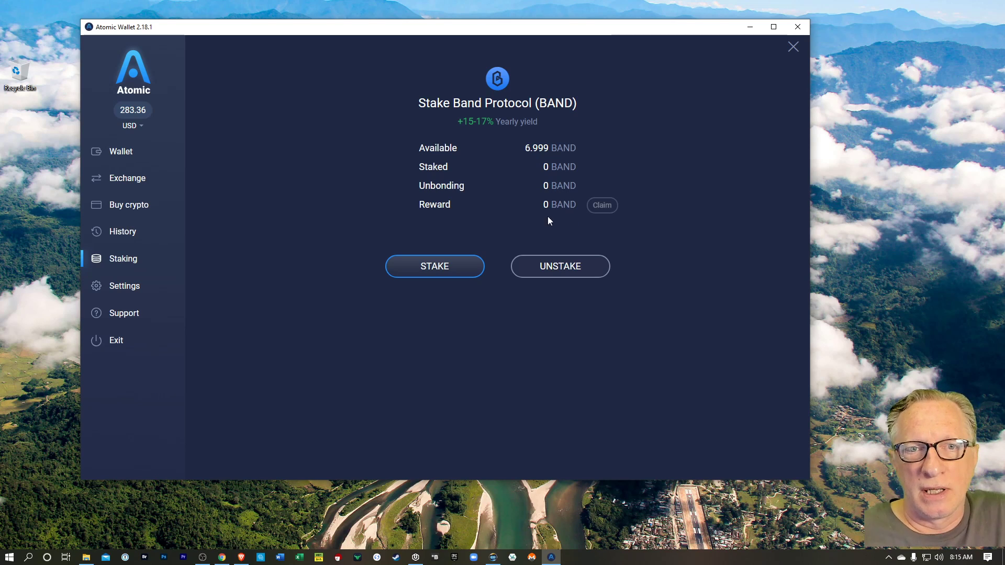
# Step: Start a new Band Protocol stake and set the amount to 6 BAND
pyautogui.moveTo(435, 168)
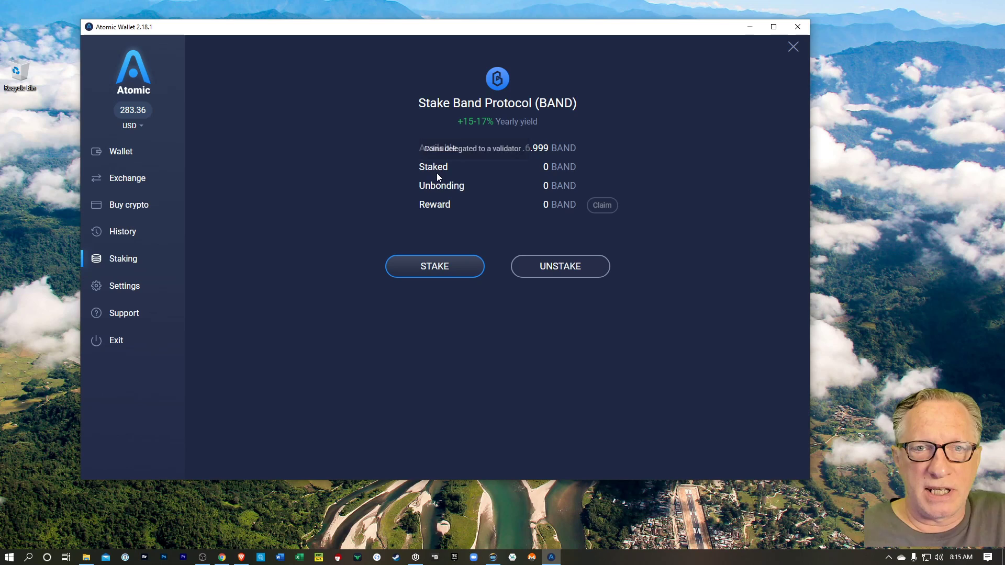
pyautogui.moveTo(437, 150)
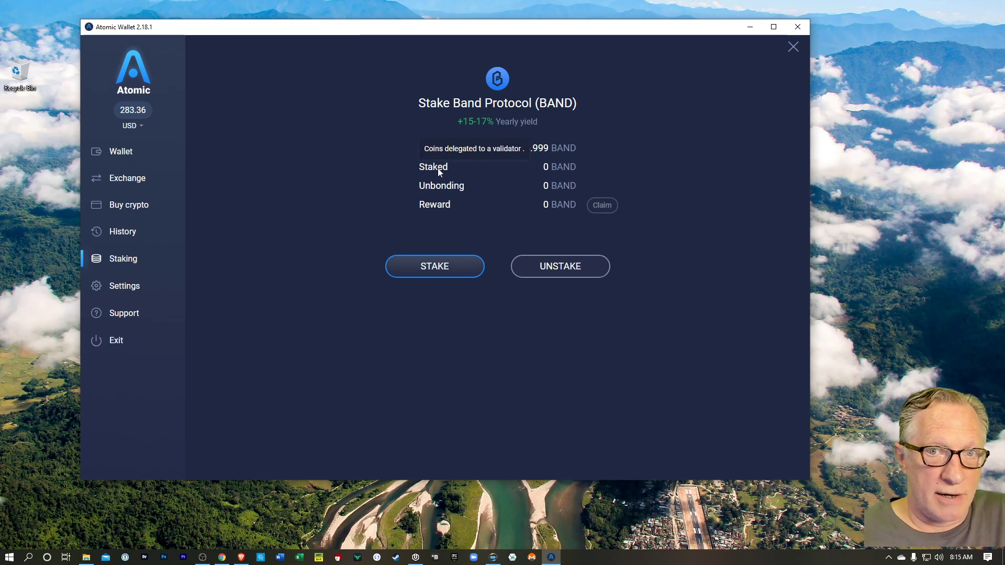
pyautogui.moveTo(438, 207)
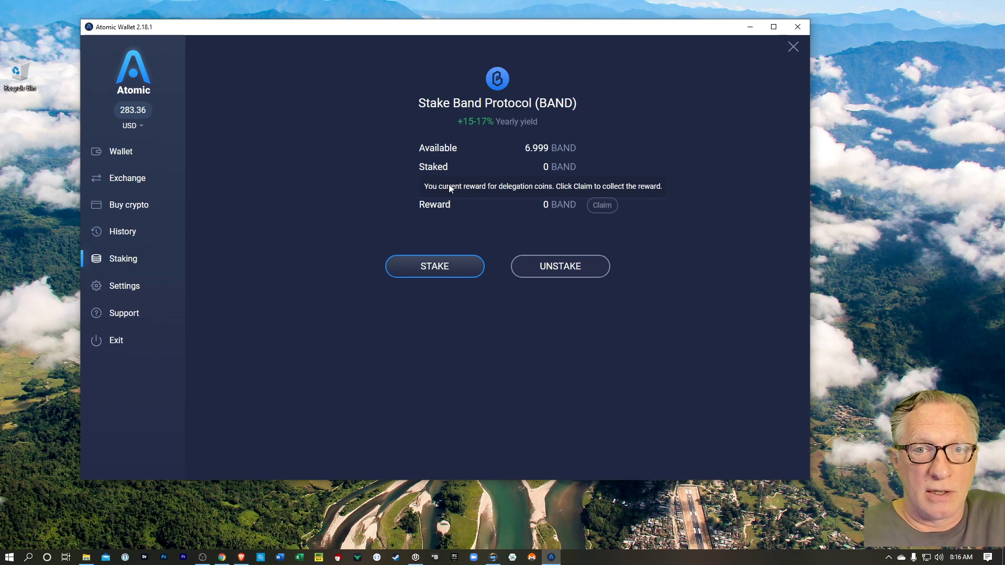
pyautogui.moveTo(455, 187)
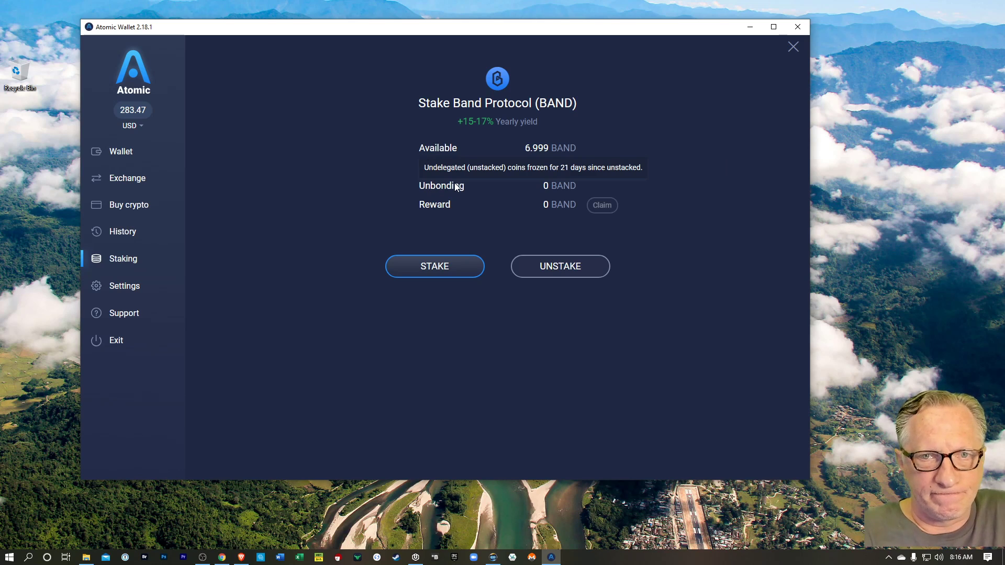
pyautogui.click(448, 267)
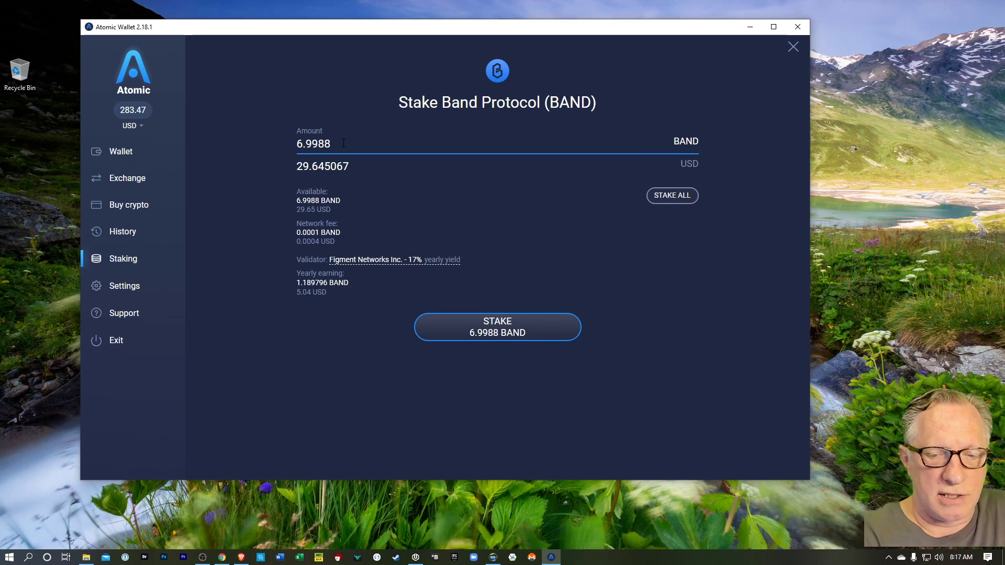
pyautogui.press('BackSpace')
pyautogui.press('BackSpace')
pyautogui.press('BackSpace')
pyautogui.press('BackSpace')
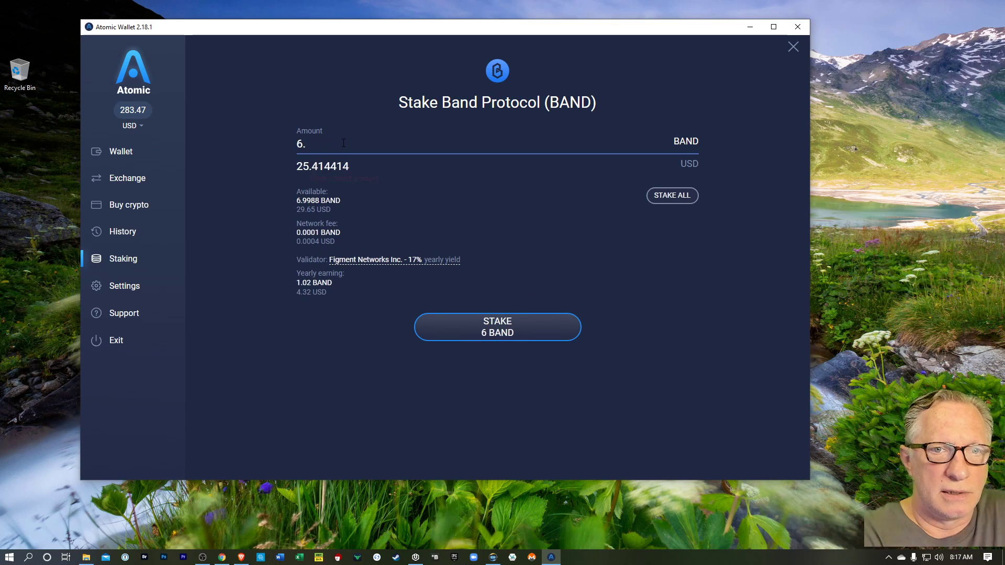
pyautogui.press('BackSpace')
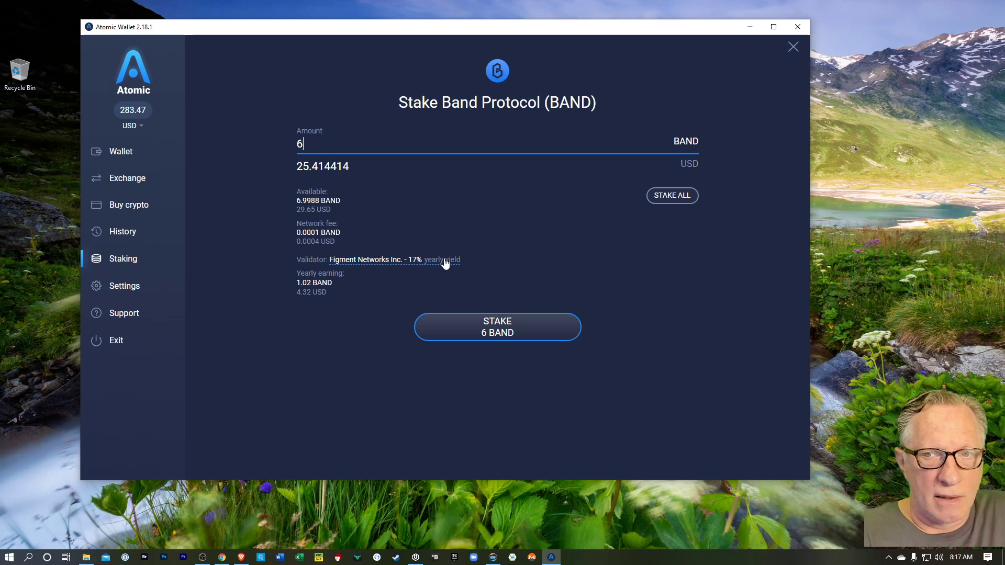
# Step: Choose Figment Networks Inc. as the validator and confirm the 6 BAND stake with the wallet password
pyautogui.click(385, 260)
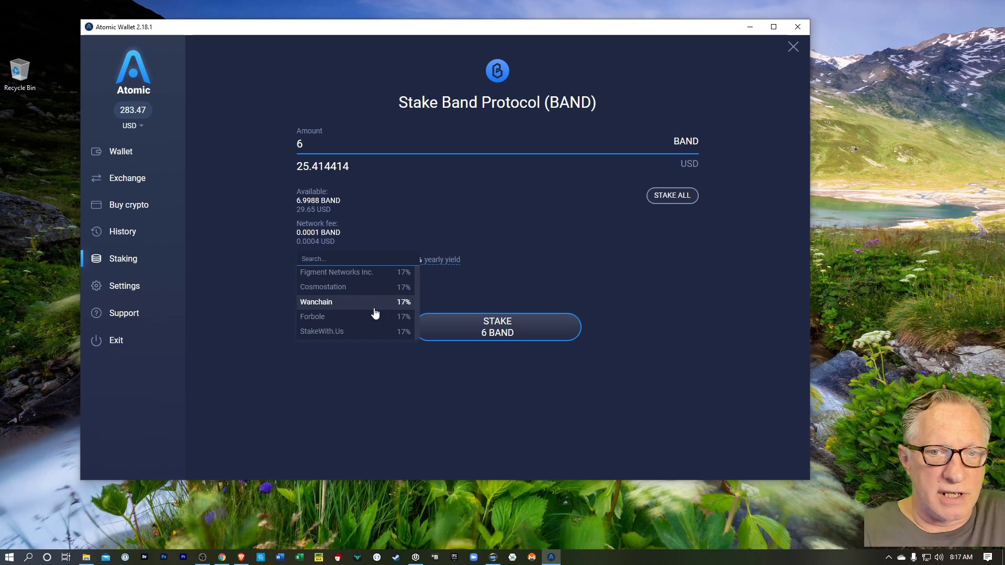
pyautogui.click(367, 273)
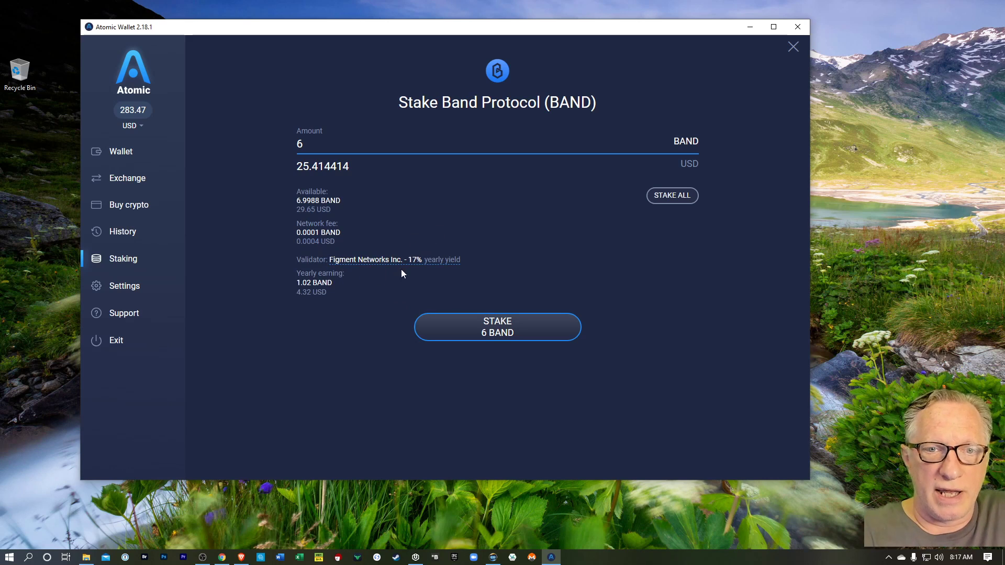
pyautogui.click(500, 328)
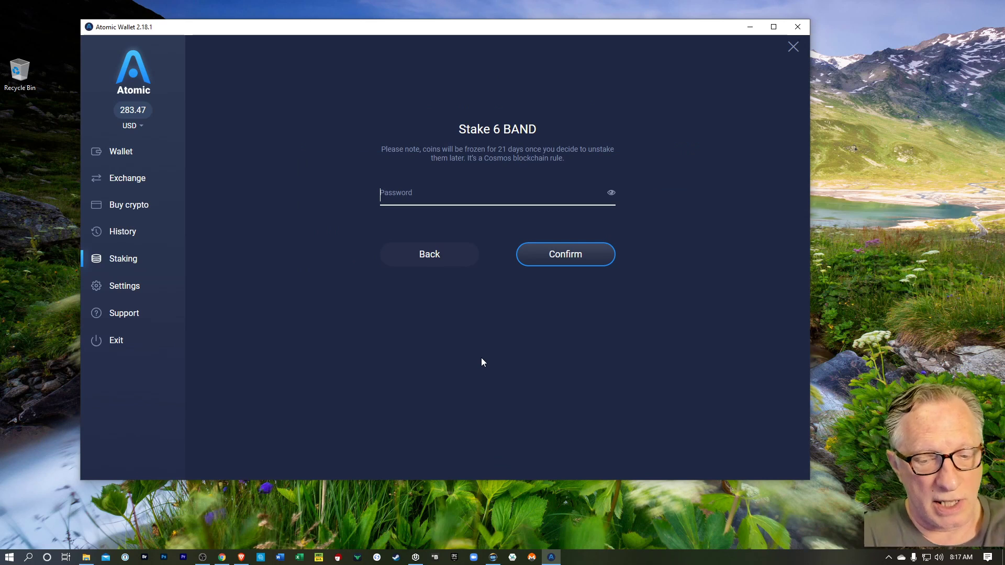
pyautogui.hotkey('ctrl', 'v')
pyautogui.press('Return')
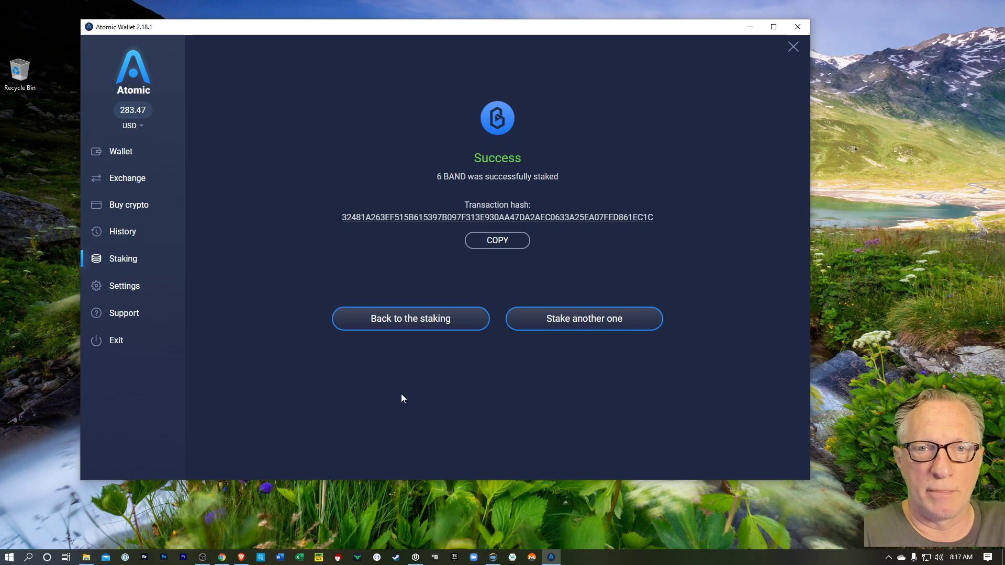
# Step: Return to the Band Protocol staking overview and set up an unstake of all 6 staked BAND
pyautogui.click(410, 324)
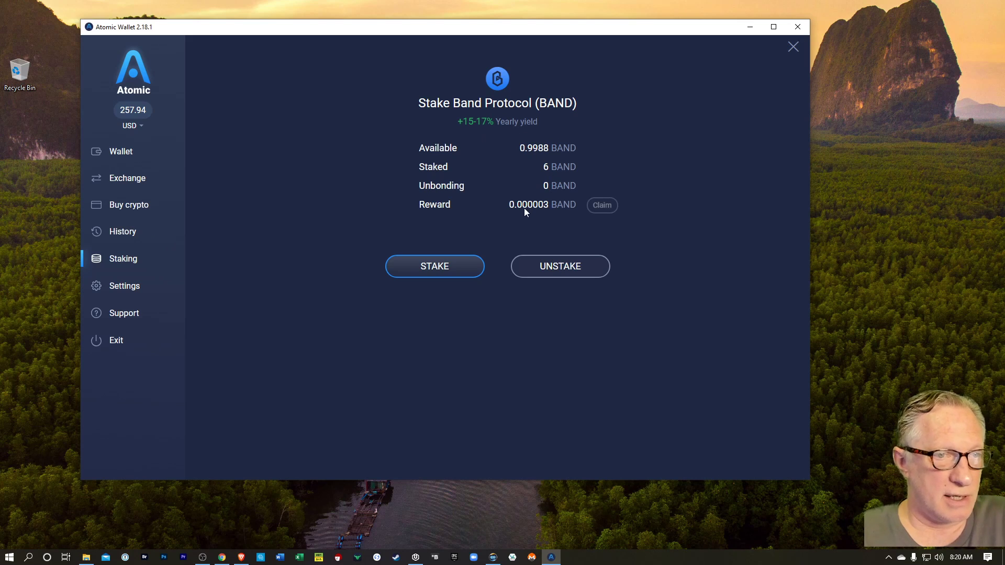
pyautogui.moveTo(455, 190)
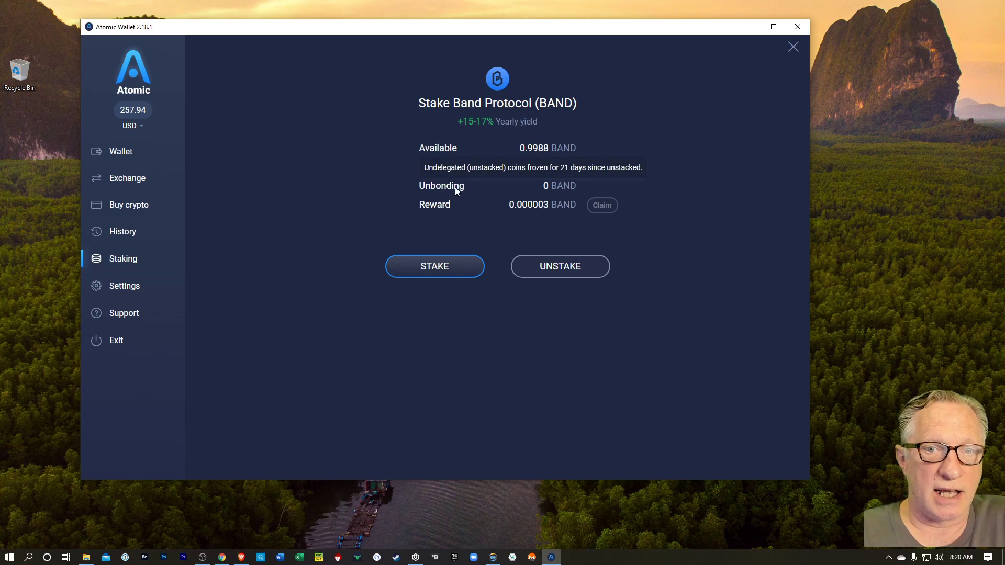
pyautogui.click(568, 269)
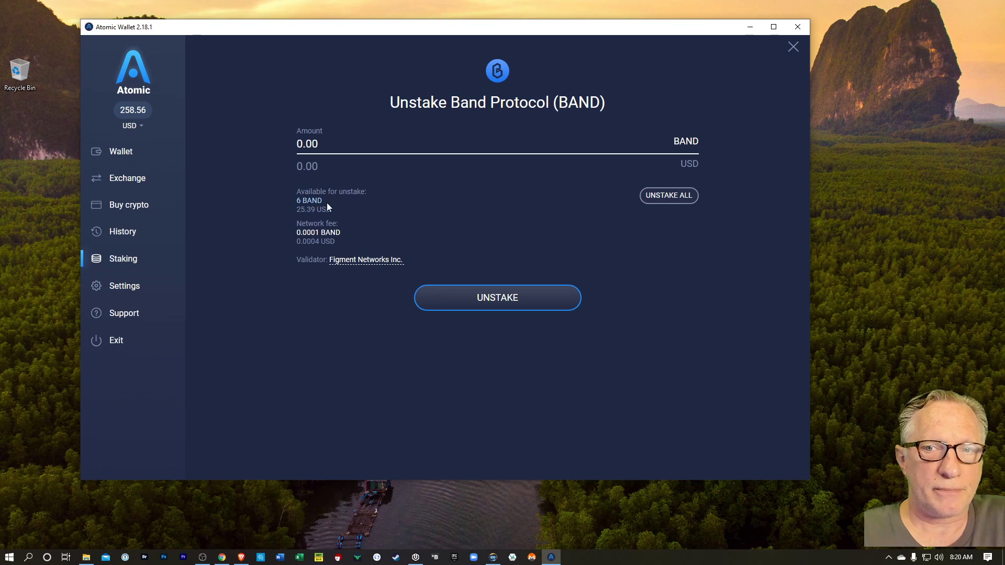
pyautogui.click(674, 196)
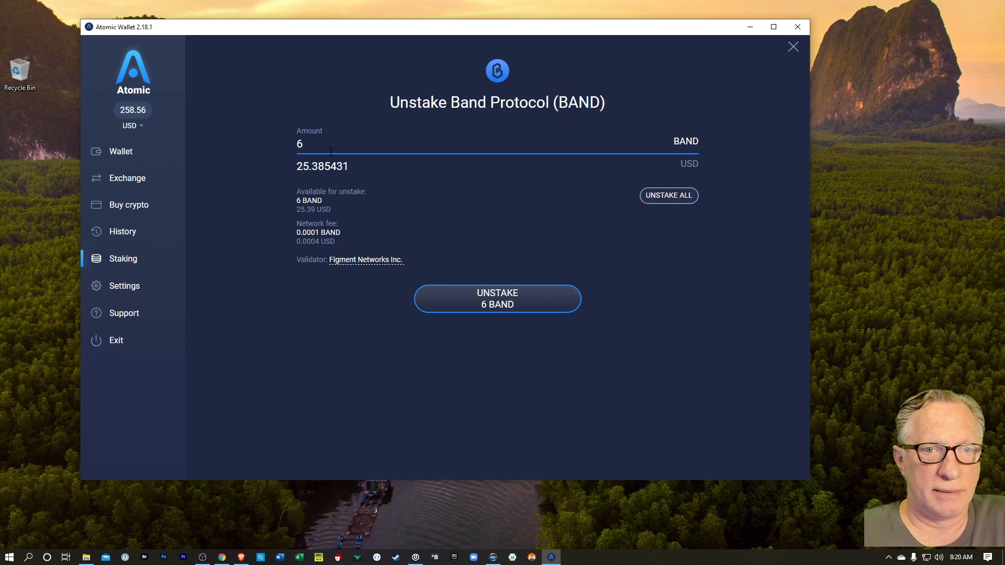